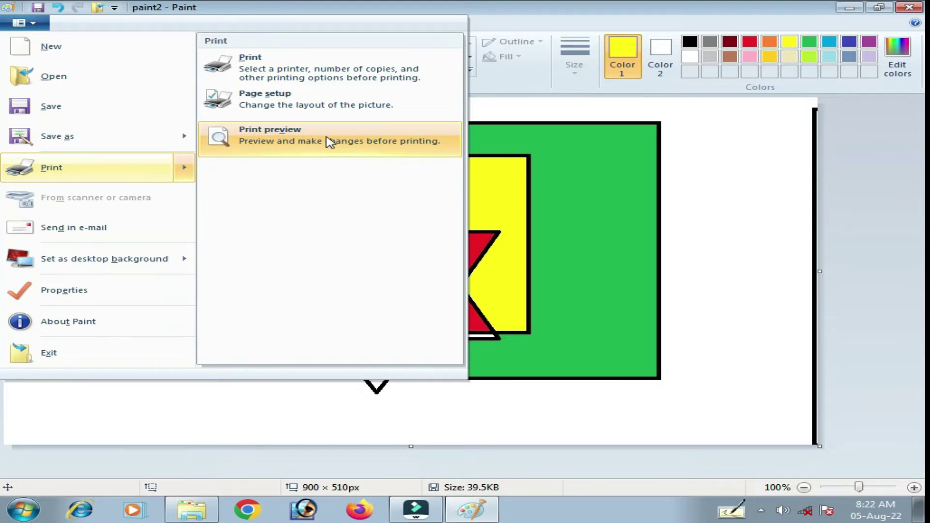
Preview the picture's printed page, enlarging and reducing the view, and close the print preview
{"action": "left_click", "coordinate": [288, 142]}
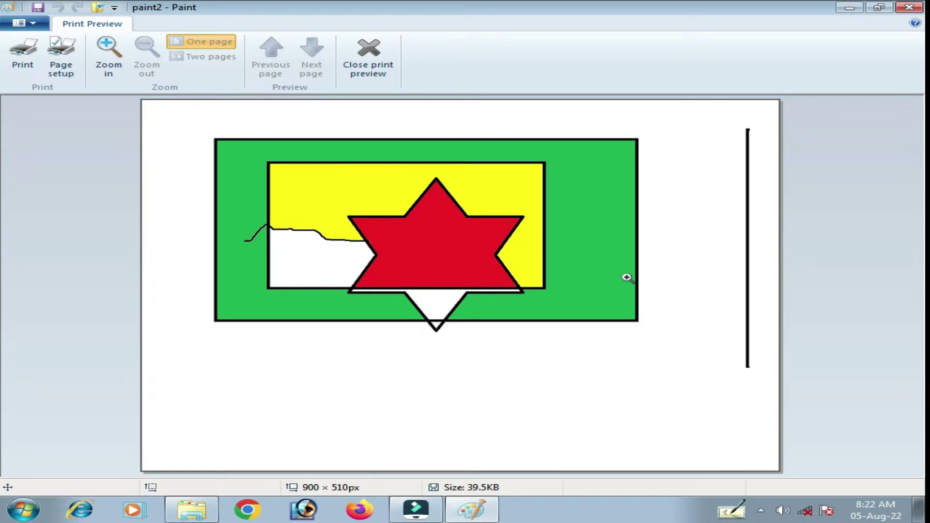
{"action": "left_click", "coordinate": [107, 47]}
{"action": "left_click", "coordinate": [107, 47]}
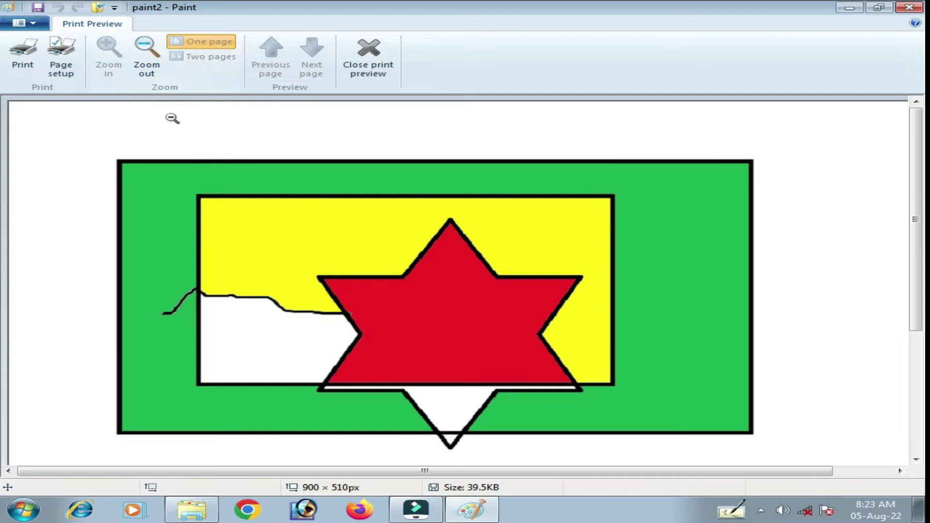
{"action": "left_click", "coordinate": [147, 48]}
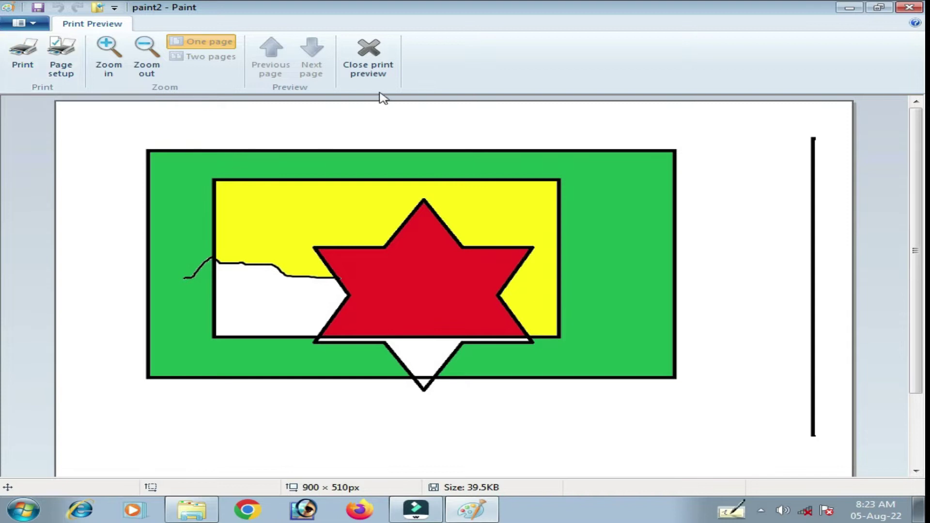
{"action": "left_click", "coordinate": [369, 56]}
Look over the desktop background options, check the current wallpaper on the desktop and return to the picture
{"action": "left_click", "coordinate": [24, 22]}
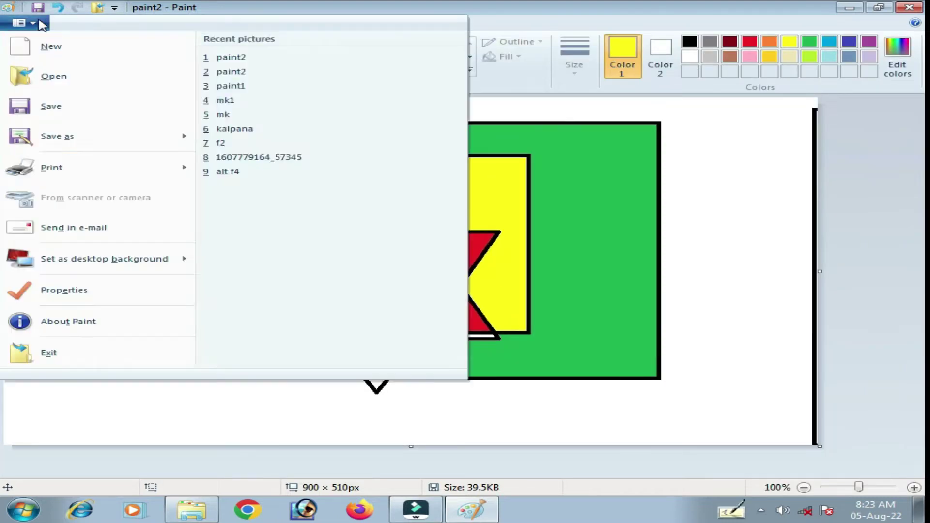
{"action": "mouse_move", "coordinate": [54, 171]}
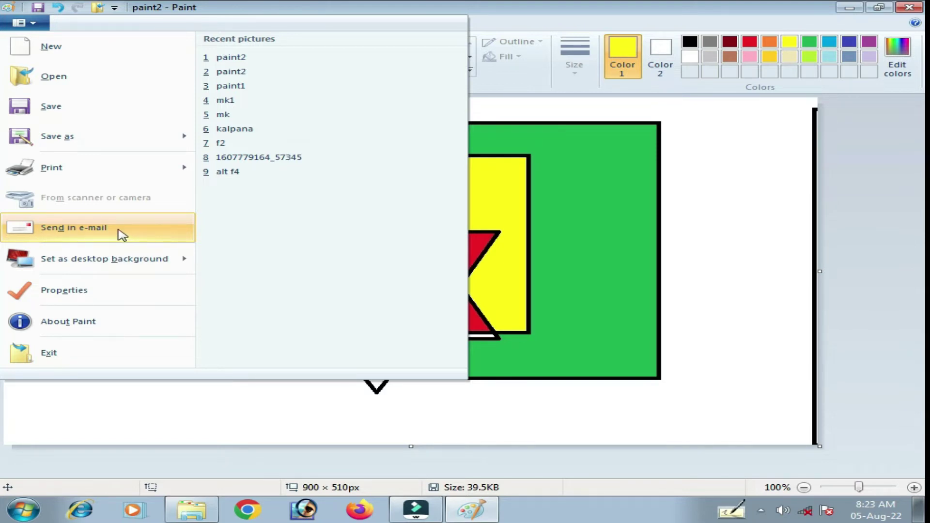
{"action": "mouse_move", "coordinate": [84, 263]}
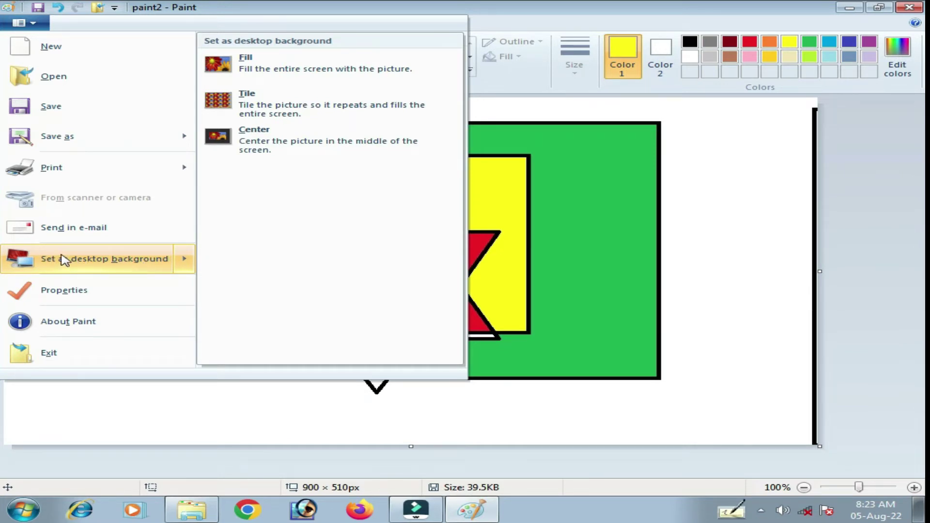
{"action": "left_click", "coordinate": [733, 175]}
{"action": "left_click", "coordinate": [853, 7]}
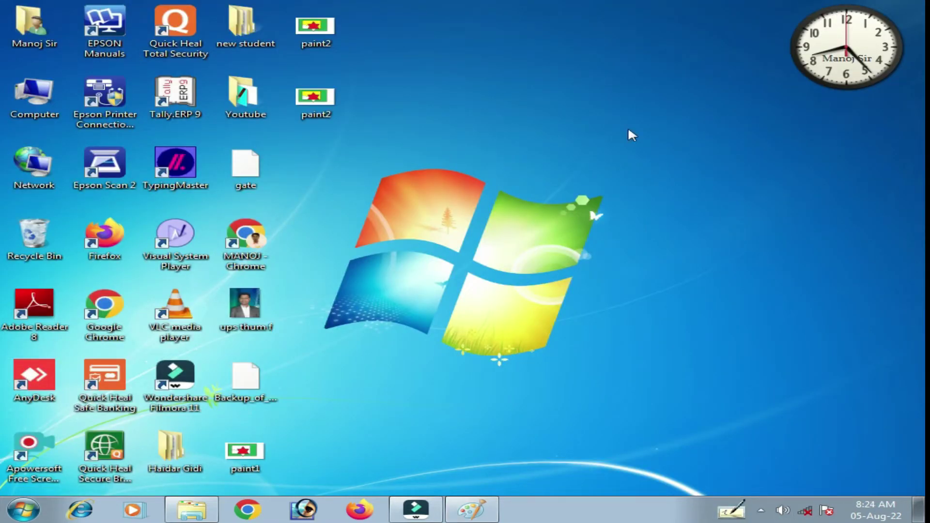
{"action": "left_click", "coordinate": [471, 510]}
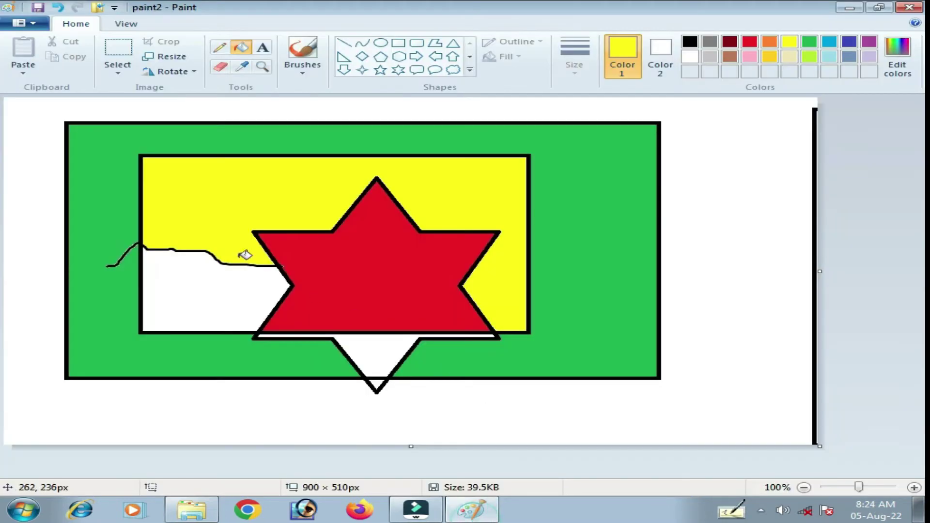
{"action": "left_click", "coordinate": [27, 23]}
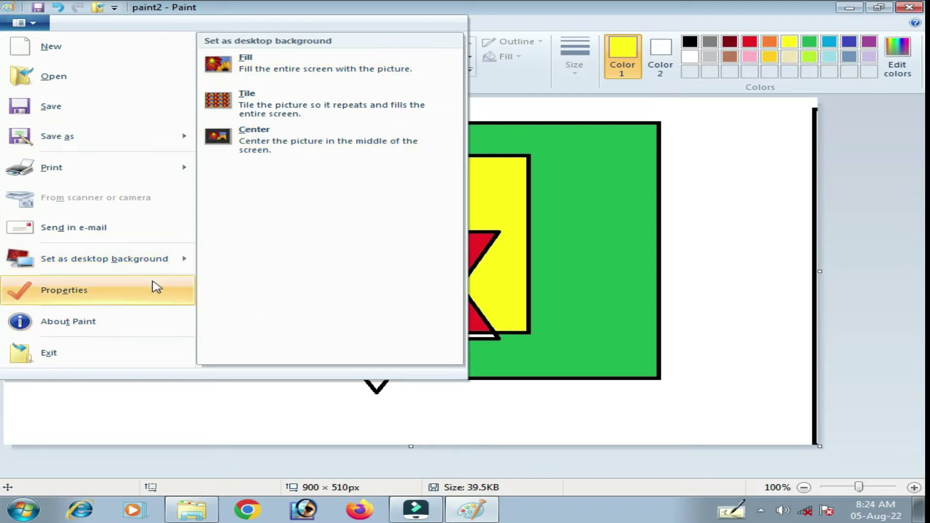
{"action": "left_click", "coordinate": [650, 226]}
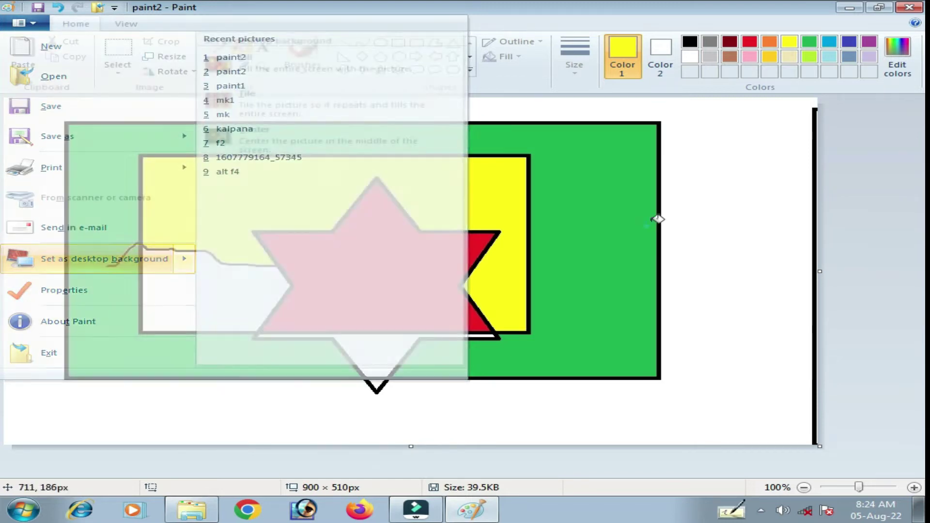
{"action": "left_click", "coordinate": [850, 7]}
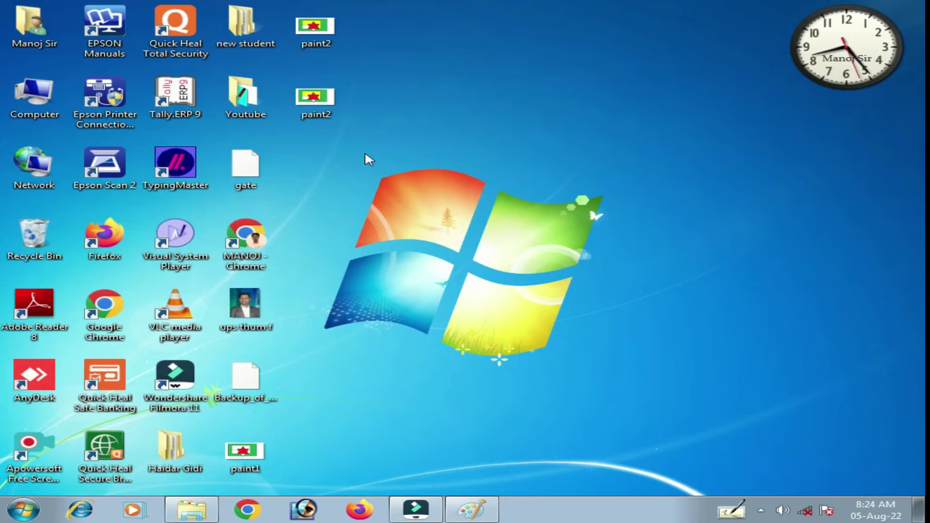
{"action": "left_click", "coordinate": [472, 509]}
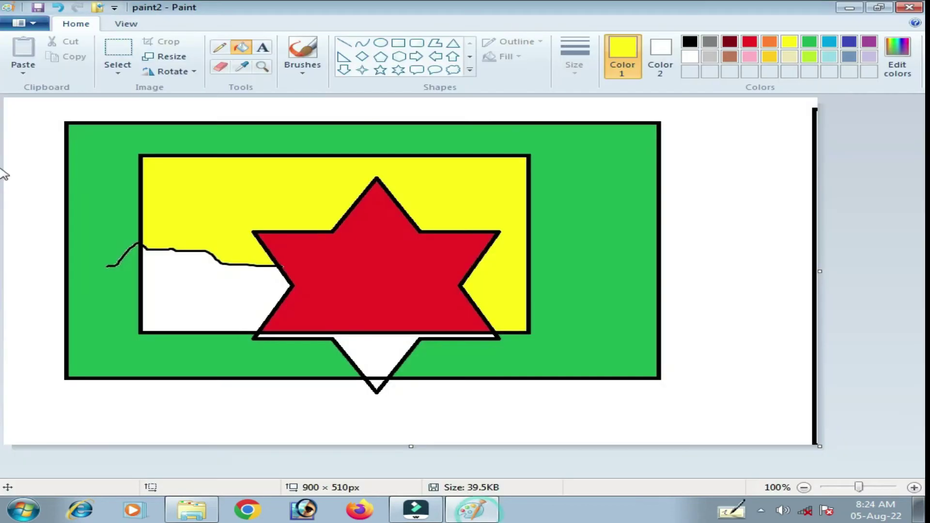
Set the picture as the desktop background, check it on the desktop and return to the picture
{"action": "left_click", "coordinate": [34, 23]}
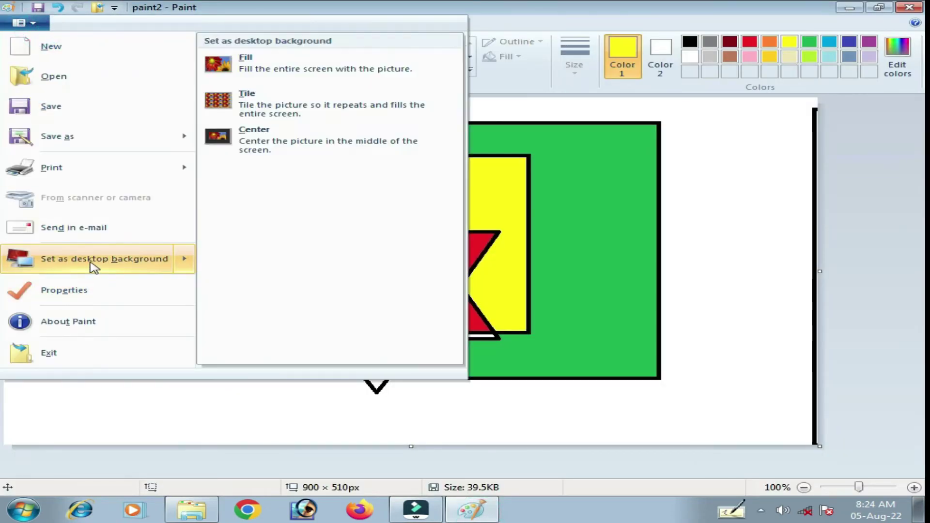
{"action": "left_click", "coordinate": [104, 262]}
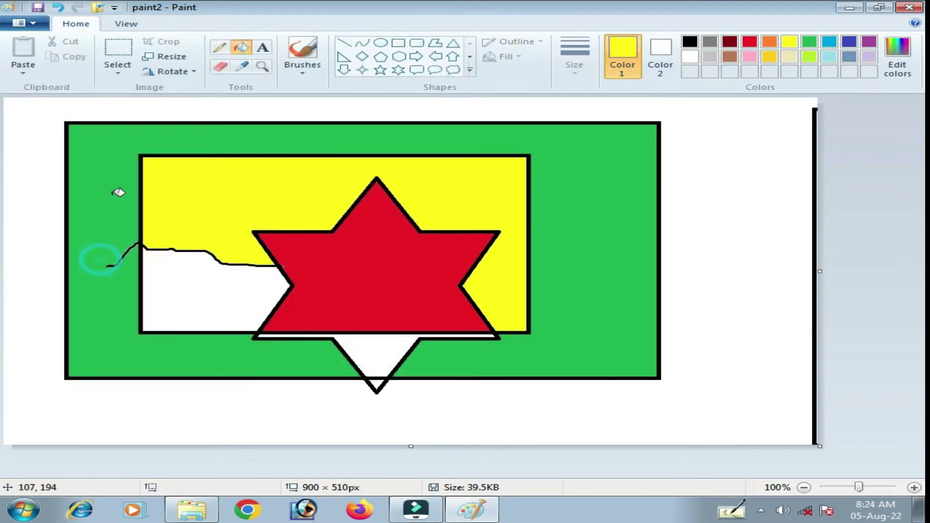
{"action": "left_click", "coordinate": [849, 8]}
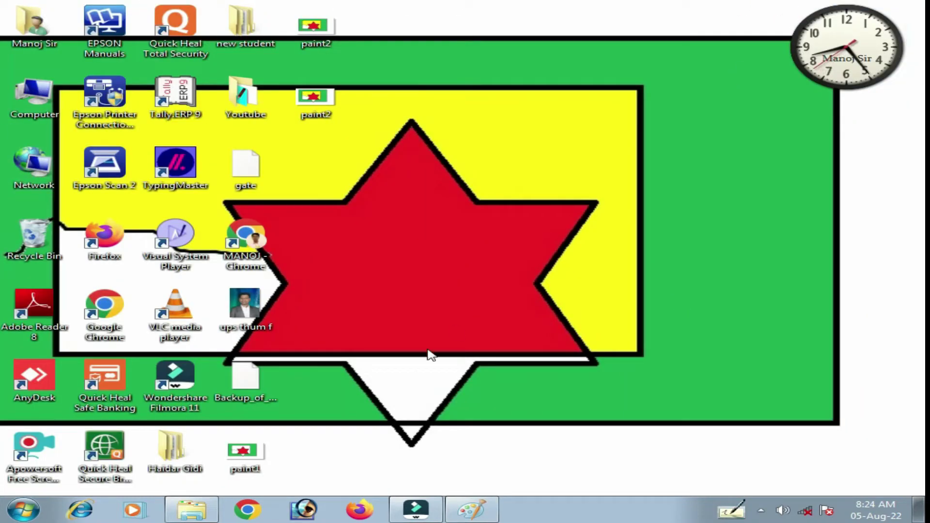
{"action": "left_click", "coordinate": [471, 510]}
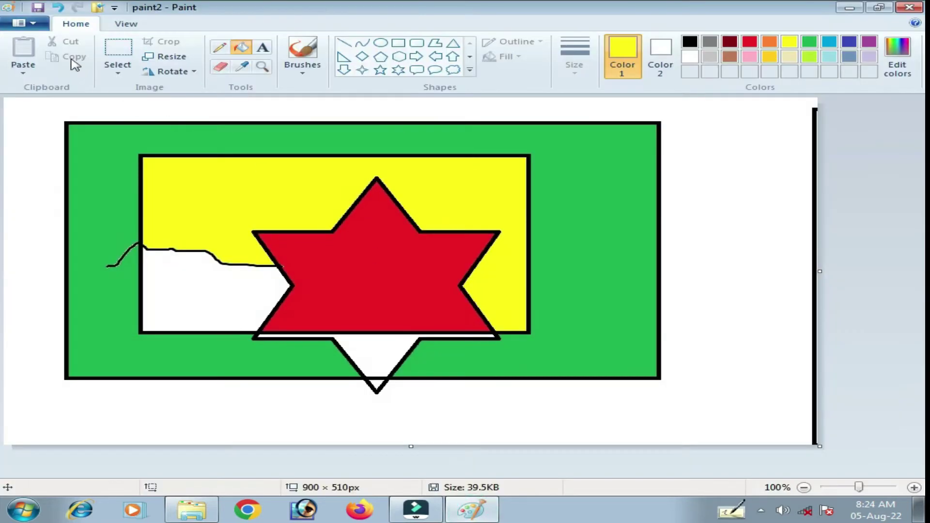
Try to convert the picture to black and white through its image properties
{"action": "left_click", "coordinate": [24, 23]}
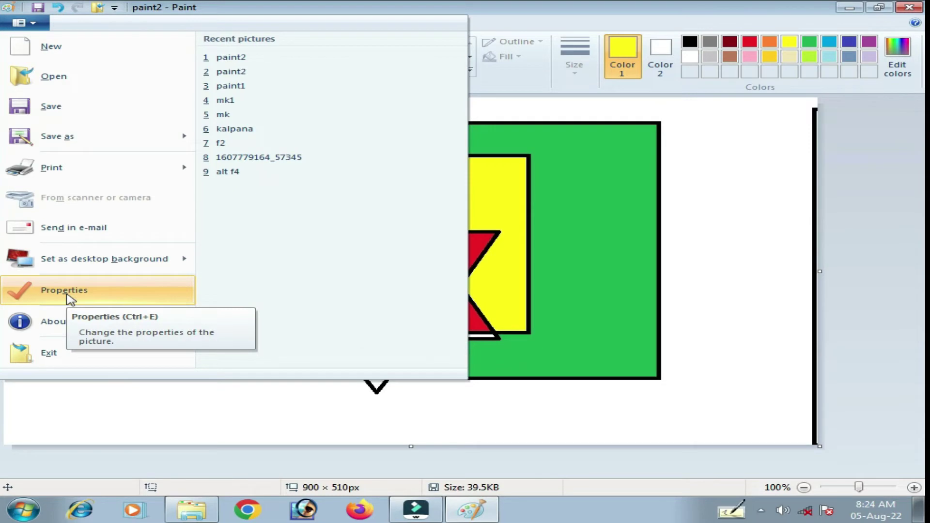
{"action": "left_click", "coordinate": [67, 295]}
{"action": "left_click_drag", "start_coordinate": [428, 151], "coordinate": [507, 152]}
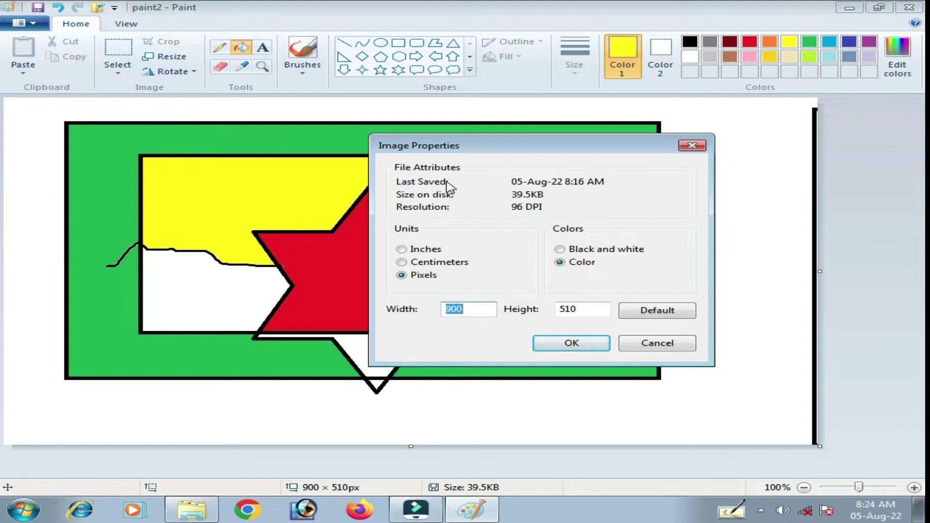
{"action": "left_click", "coordinate": [513, 180]}
{"action": "left_click", "coordinate": [561, 250]}
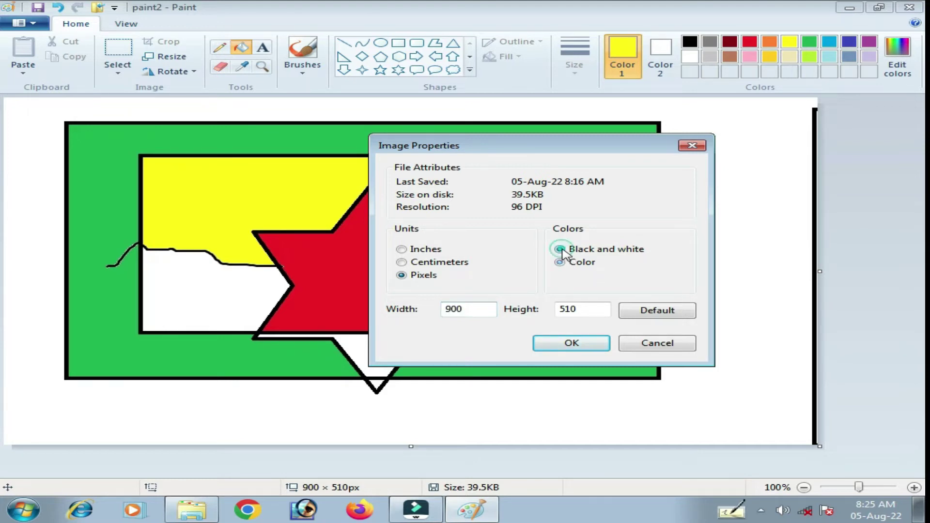
{"action": "left_click", "coordinate": [594, 345]}
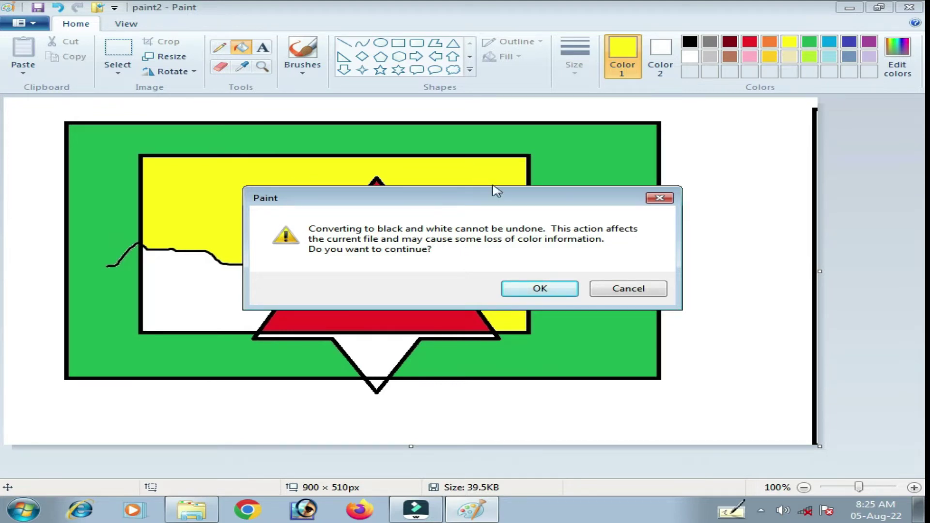
{"action": "left_click", "coordinate": [638, 294]}
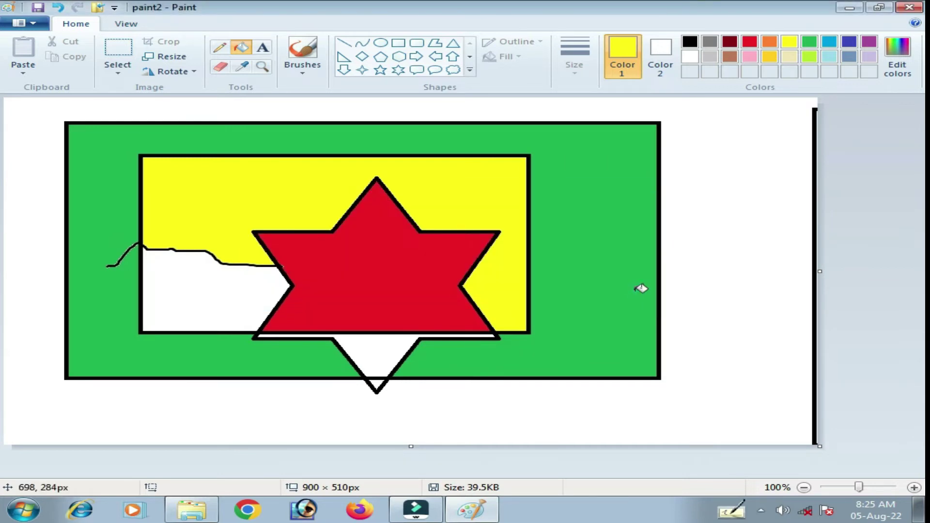
Set the picture's width to 1000 pixels in its image properties
{"action": "left_click", "coordinate": [34, 28]}
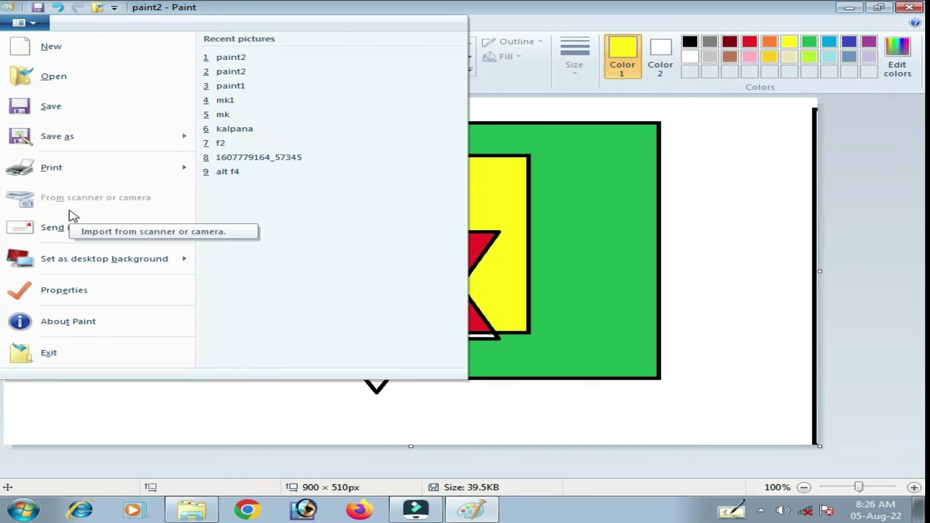
{"action": "left_click", "coordinate": [87, 290]}
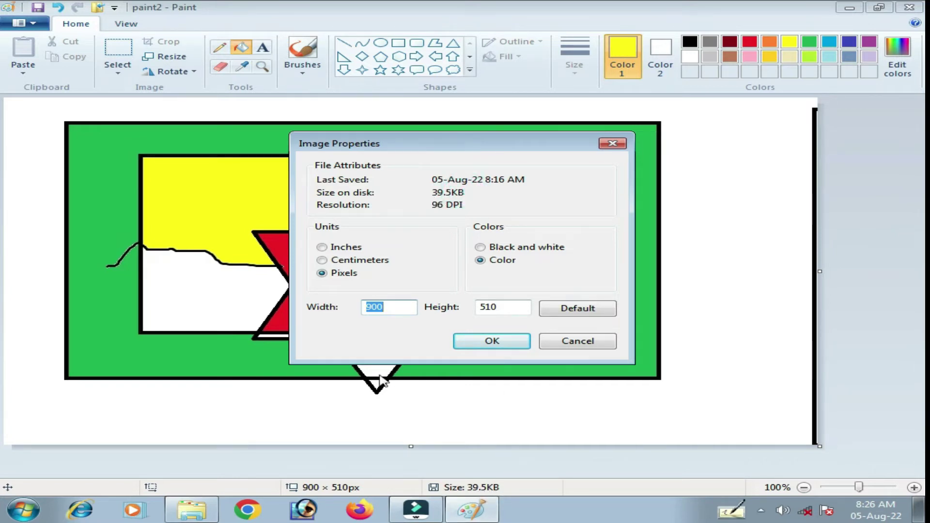
{"action": "left_click_drag", "start_coordinate": [414, 146], "coordinate": [390, 135]}
{"action": "left_click", "coordinate": [371, 296]}
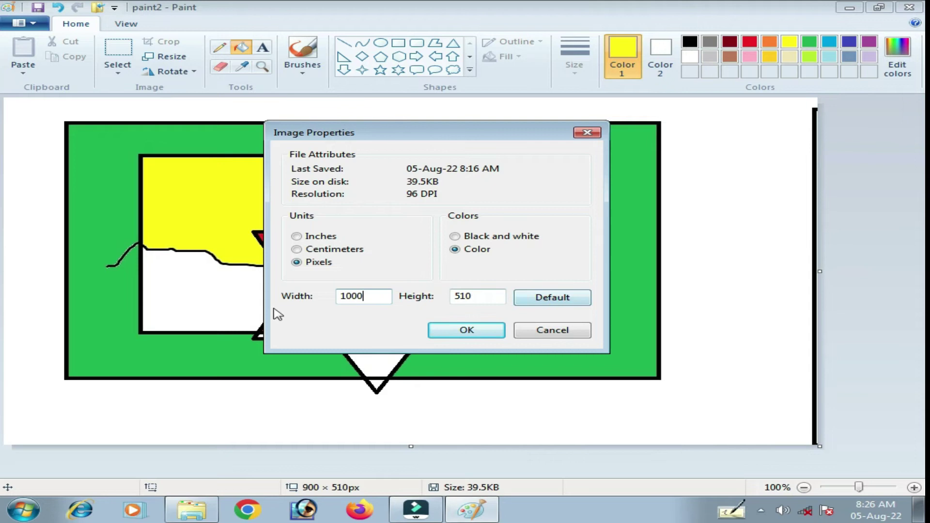
{"action": "left_click", "coordinate": [462, 331]}
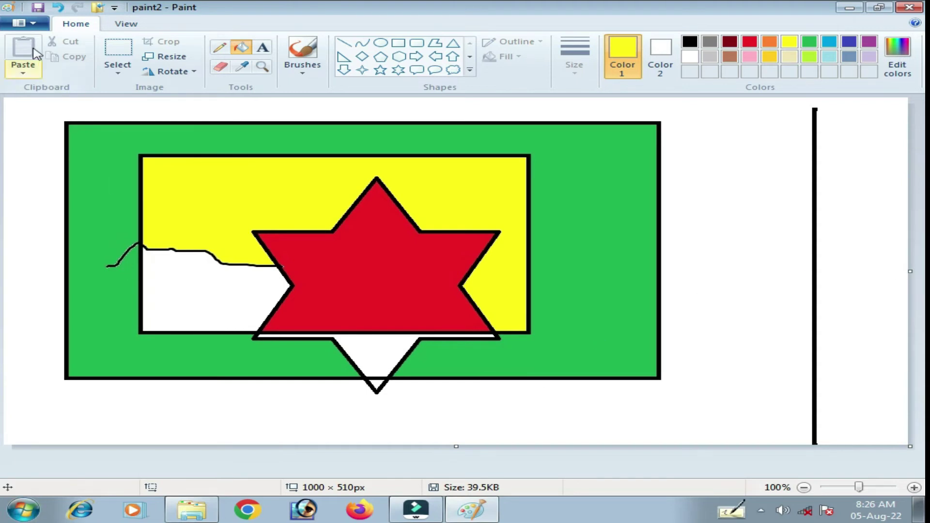
Review the picture's width and height in its image properties and close them without changes
{"action": "left_click", "coordinate": [24, 23]}
{"action": "left_click", "coordinate": [65, 293]}
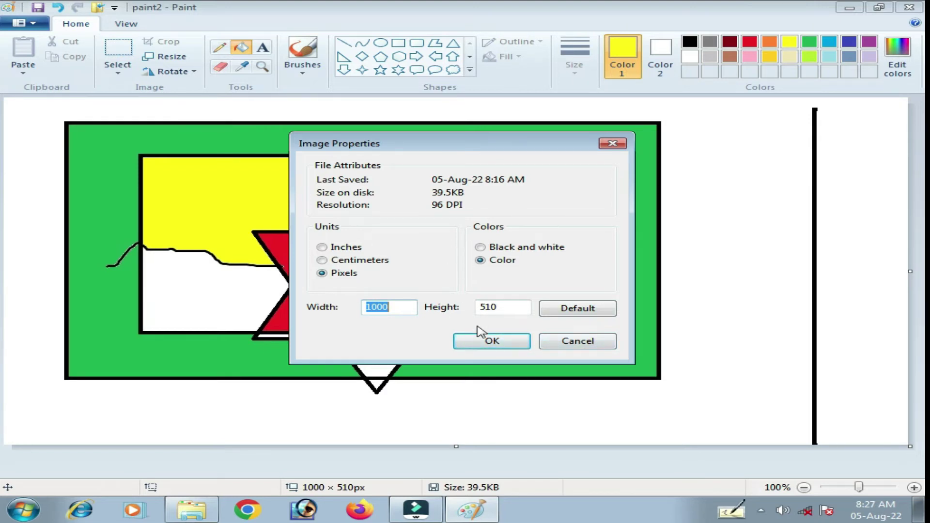
{"action": "left_click", "coordinate": [586, 344]}
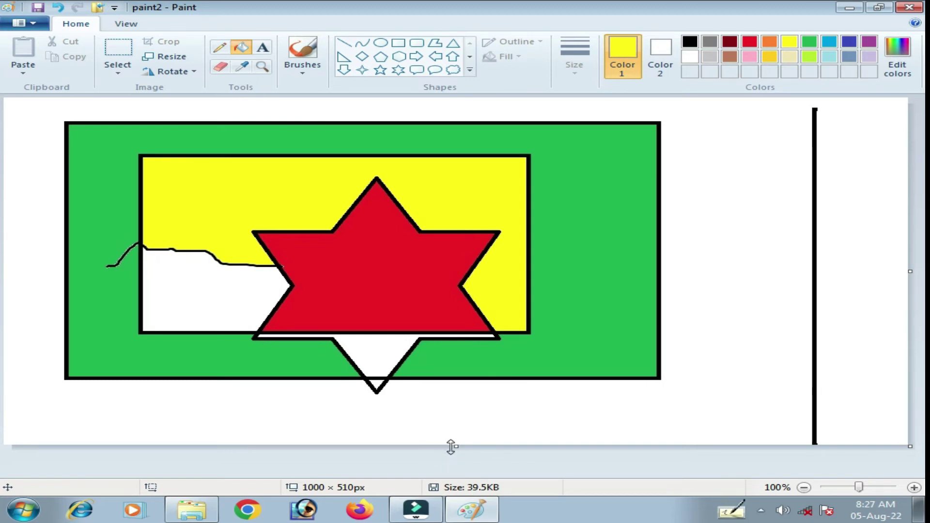
Resize the canvas freehand from its bottom edge, right edge and corner to about 1000 × 539 pixels
{"action": "left_click_drag", "start_coordinate": [451, 446], "coordinate": [444, 469]}
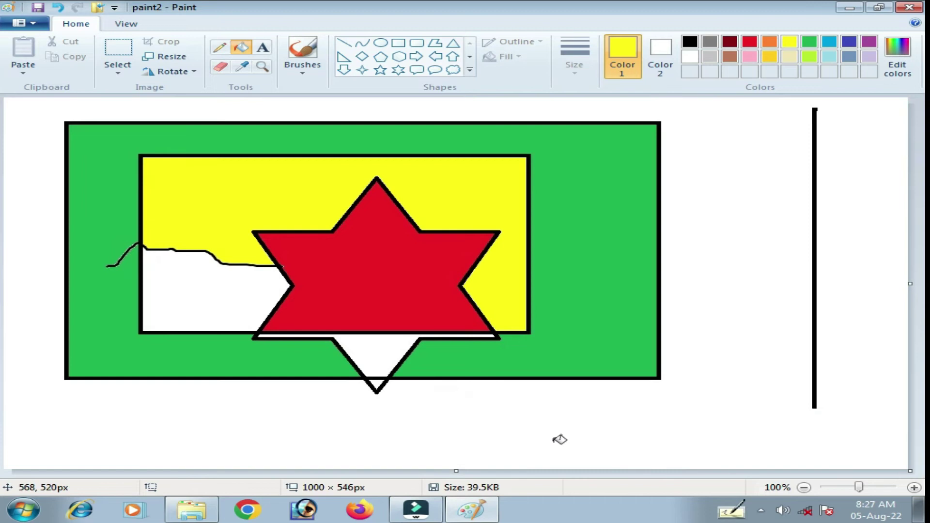
{"action": "mouse_move", "coordinate": [912, 283]}
{"action": "left_mouse_down"}
{"action": "mouse_move", "coordinate": [830, 284]}
{"action": "mouse_move", "coordinate": [899, 284]}
{"action": "left_mouse_up"}
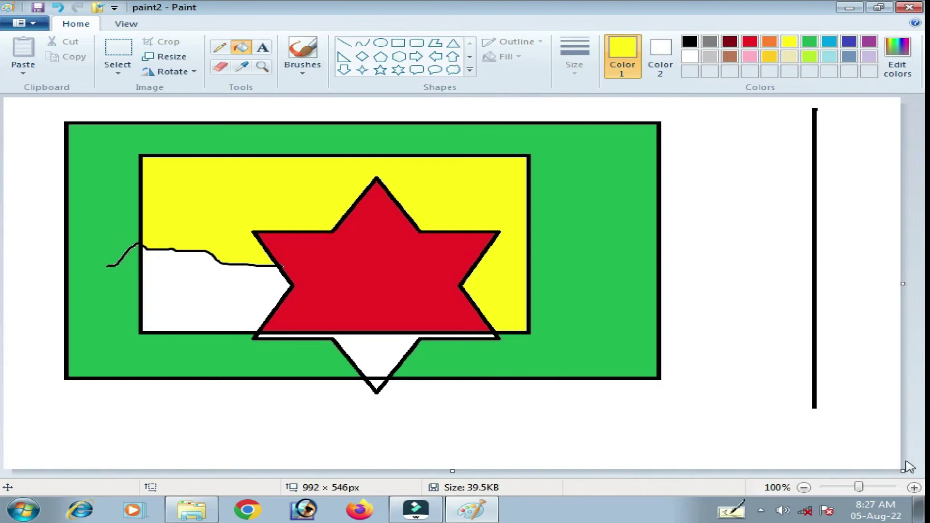
{"action": "mouse_move", "coordinate": [904, 471]}
{"action": "left_mouse_down"}
{"action": "mouse_move", "coordinate": [840, 439]}
{"action": "mouse_move", "coordinate": [910, 466]}
{"action": "left_mouse_up"}
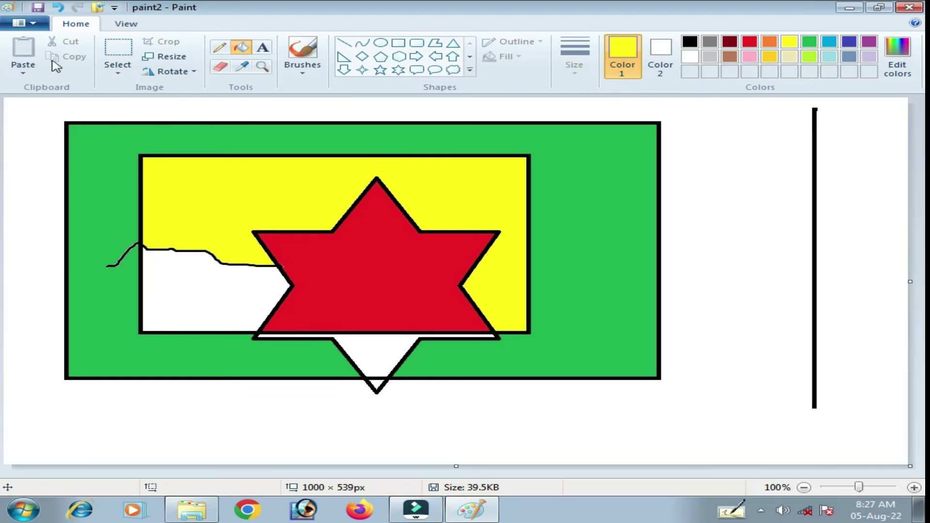
View the program's version and licence information and close it
{"action": "left_click", "coordinate": [25, 22]}
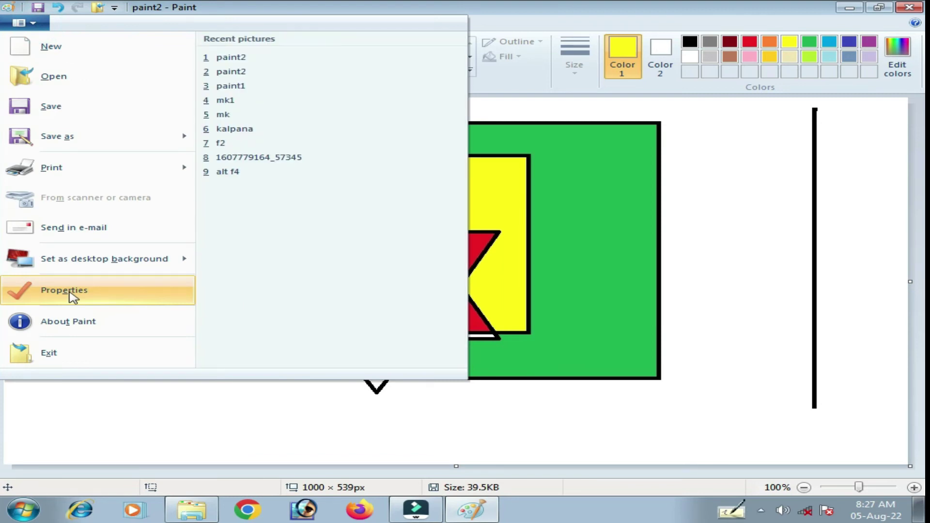
{"action": "left_click", "coordinate": [91, 326]}
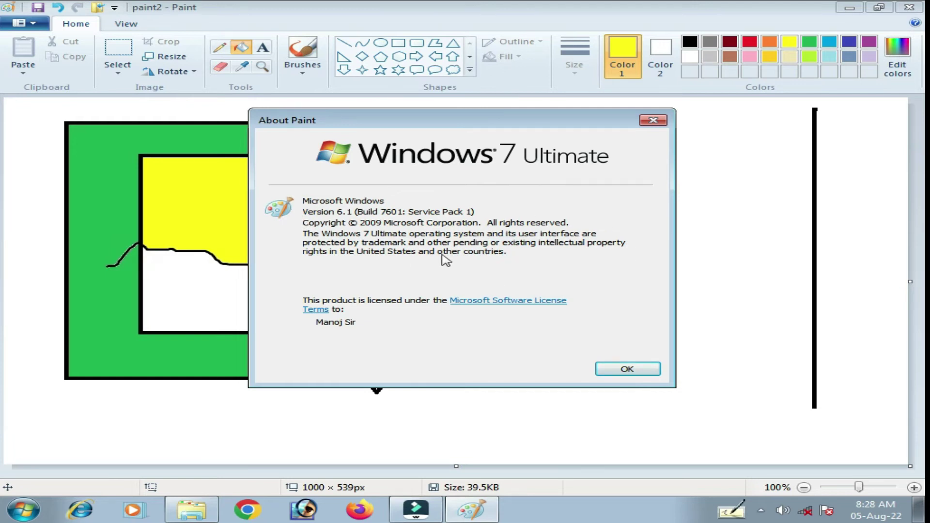
{"action": "left_click", "coordinate": [627, 369]}
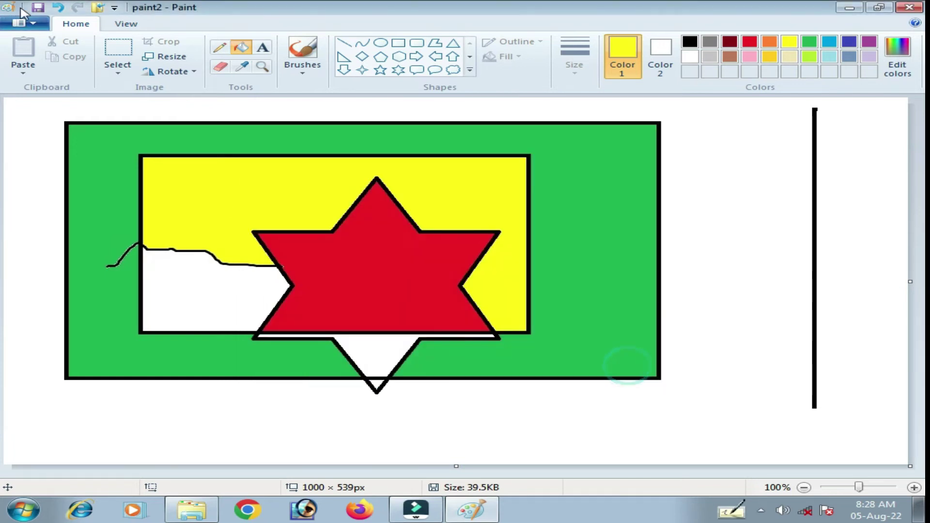
Open the recent picture paint1 without saving the changes to paint2
{"action": "left_click", "coordinate": [22, 22]}
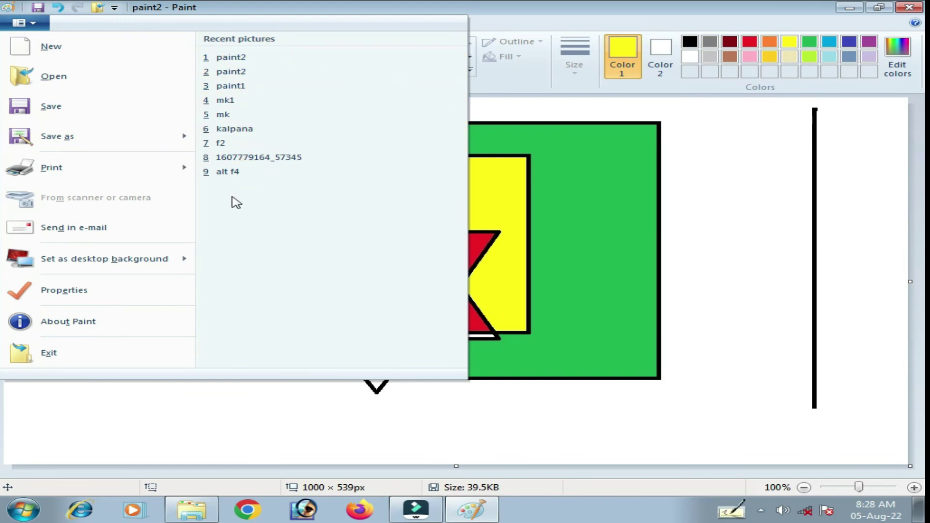
{"action": "left_click", "coordinate": [262, 87]}
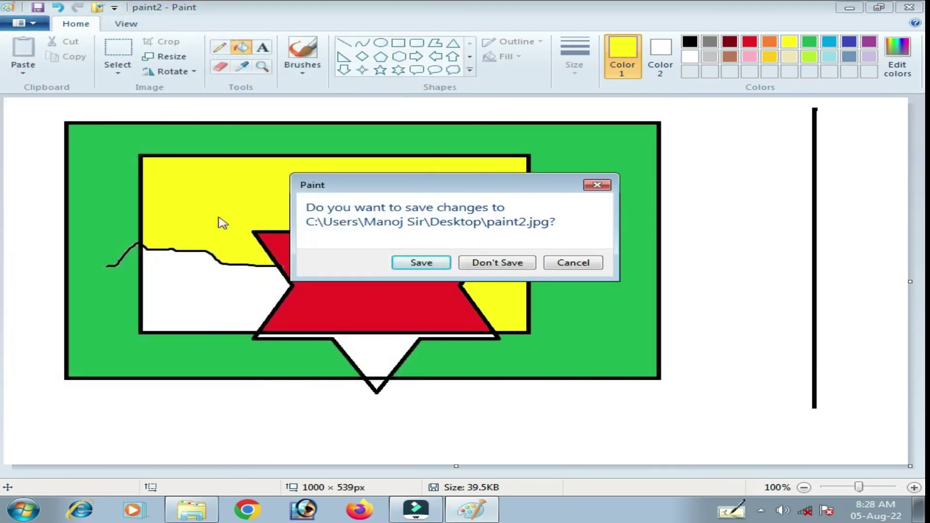
{"action": "left_click", "coordinate": [522, 267]}
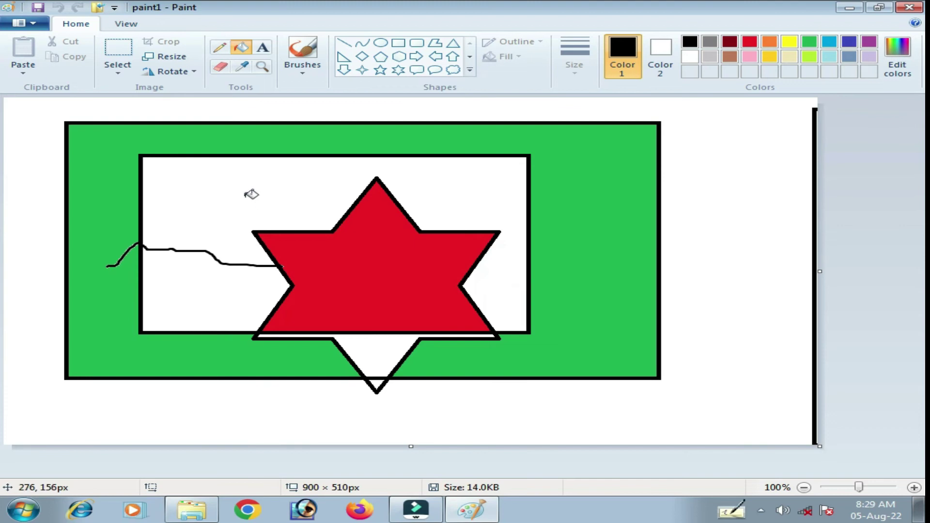
{"action": "left_click", "coordinate": [26, 23]}
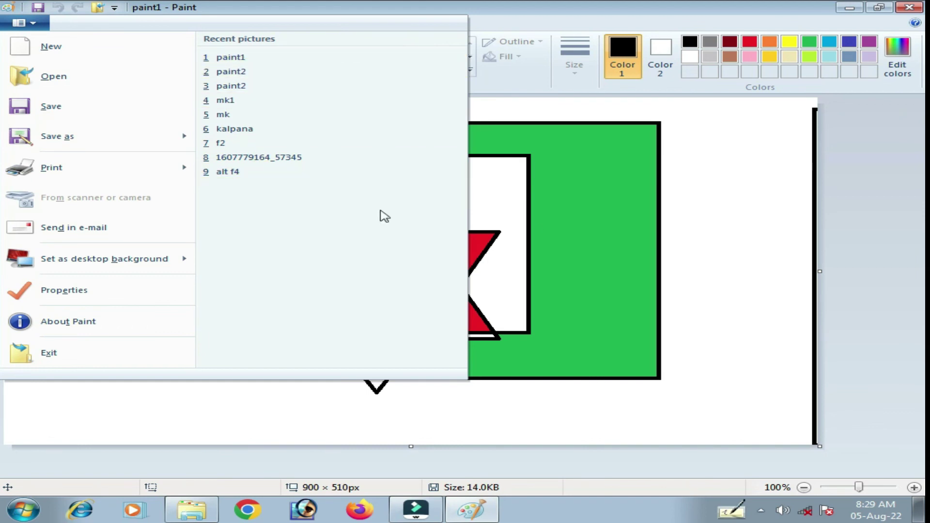
{"action": "left_click", "coordinate": [32, 22]}
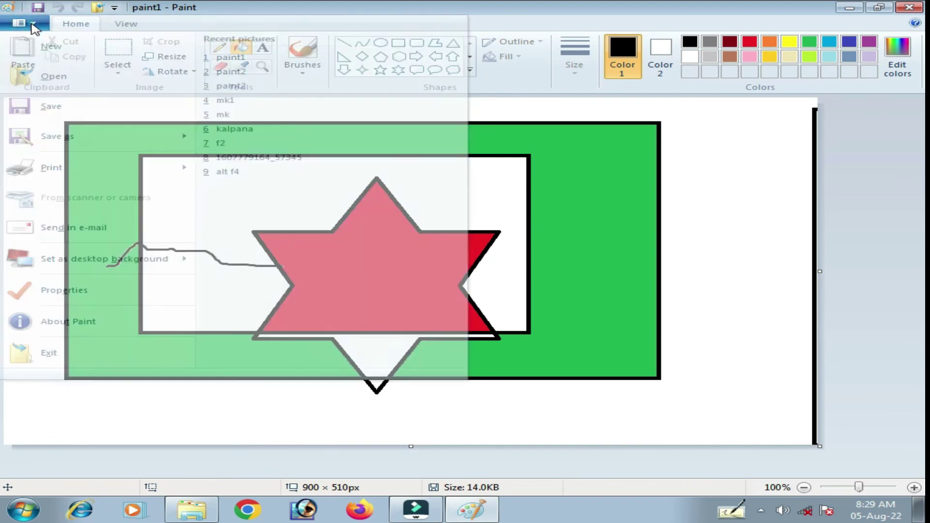